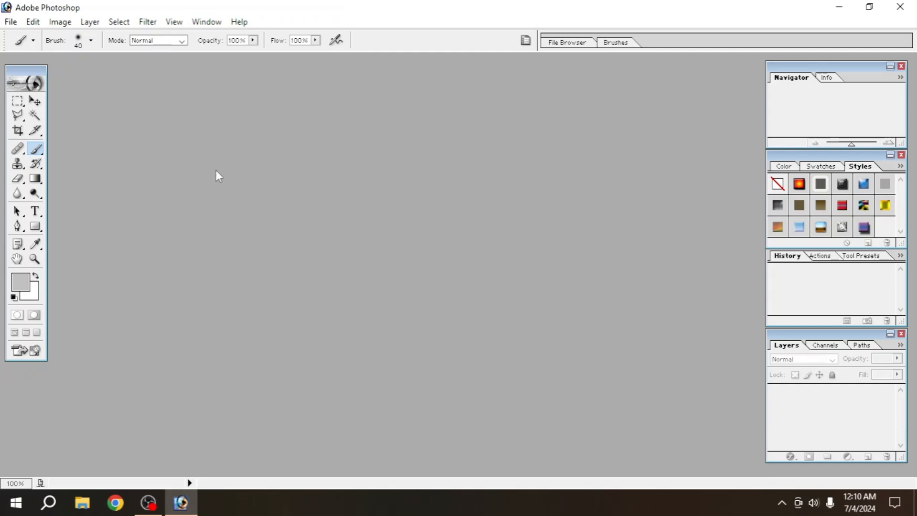
Open the portrait photo 5e1b04437eecc.jpg from File > Open.
left_click(12, 23)
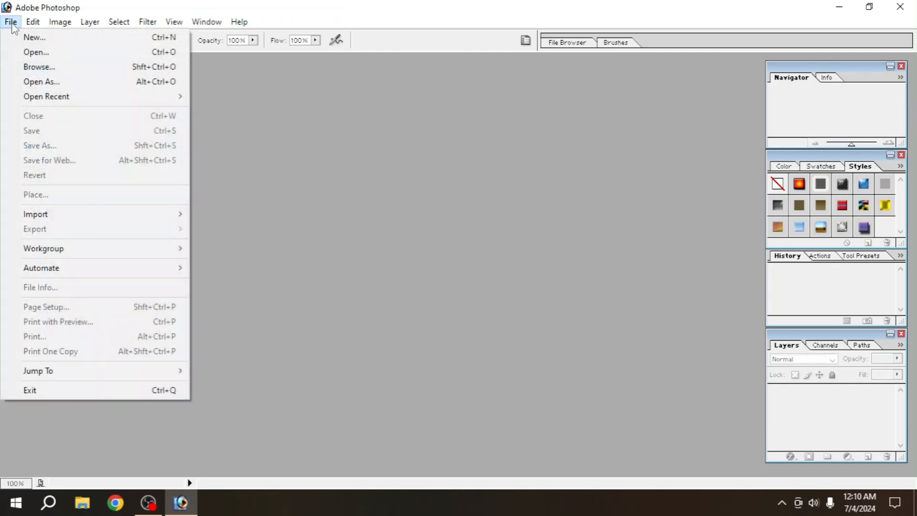
left_click(32, 53)
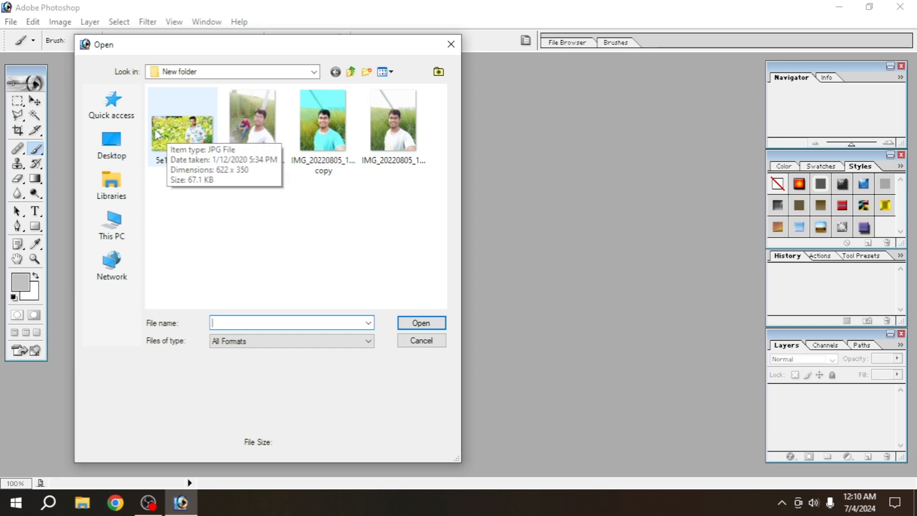
left_click(157, 133)
left_click(400, 320)
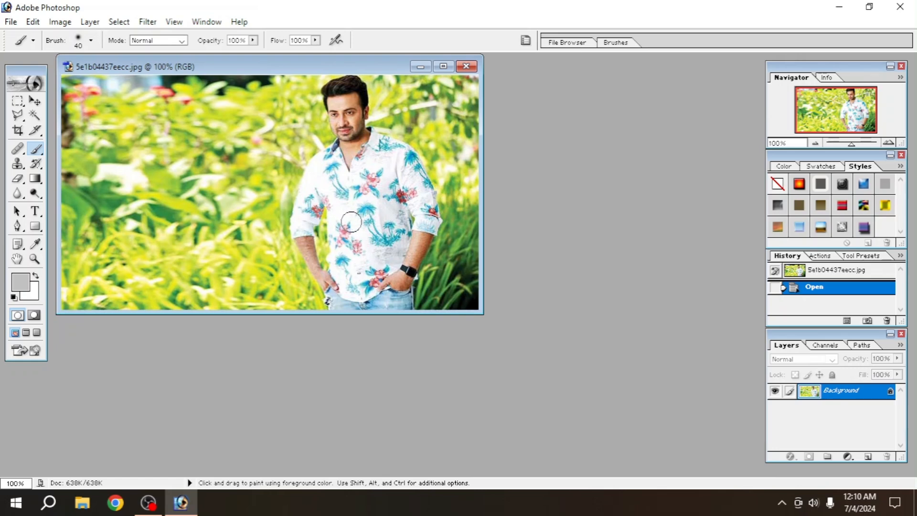
Duplicate the Background layer as Background copy and maximize the document window.
right_click(860, 398)
left_click(814, 264)
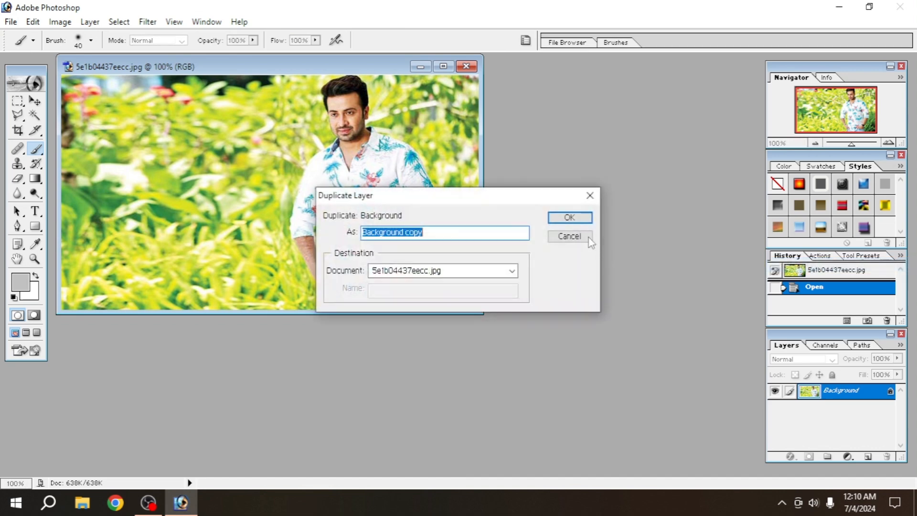
left_click(570, 218)
left_click(438, 65)
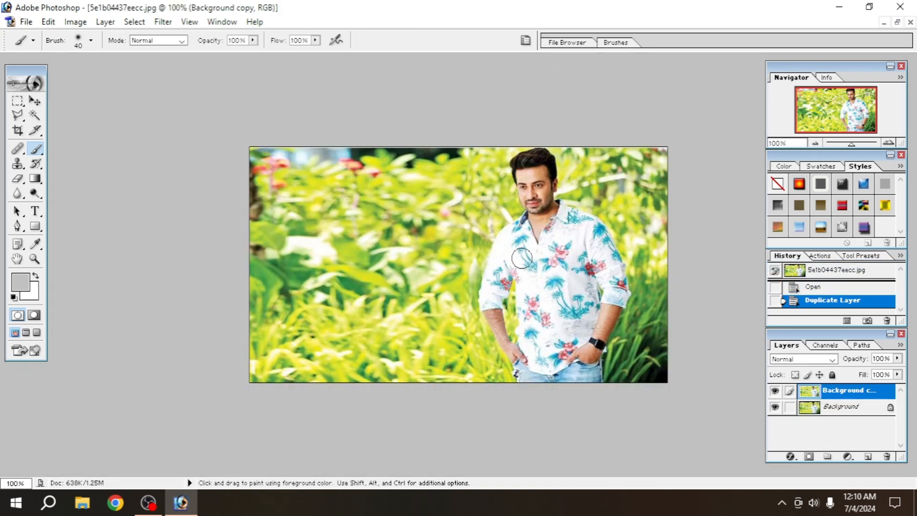
Add a Channel Mixer layer with the Green output set to Green 0 and Blue +100.
left_click(848, 458)
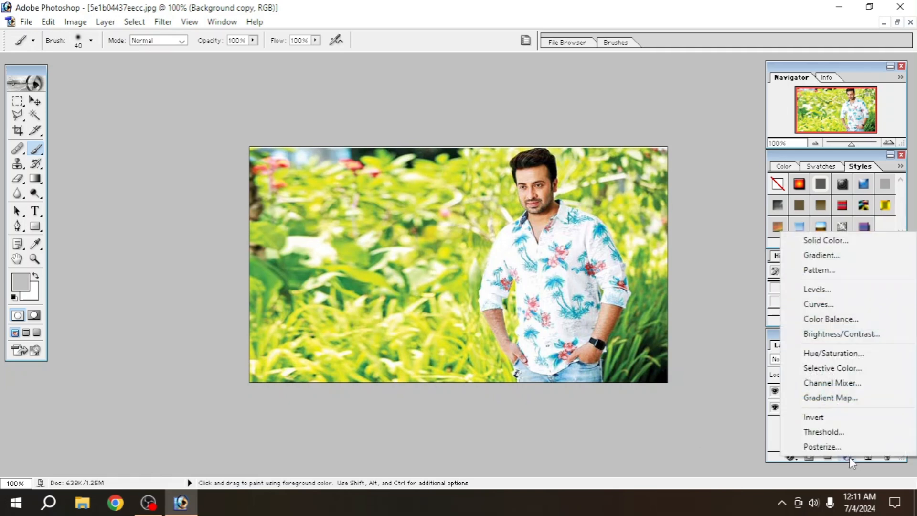
left_click(825, 383)
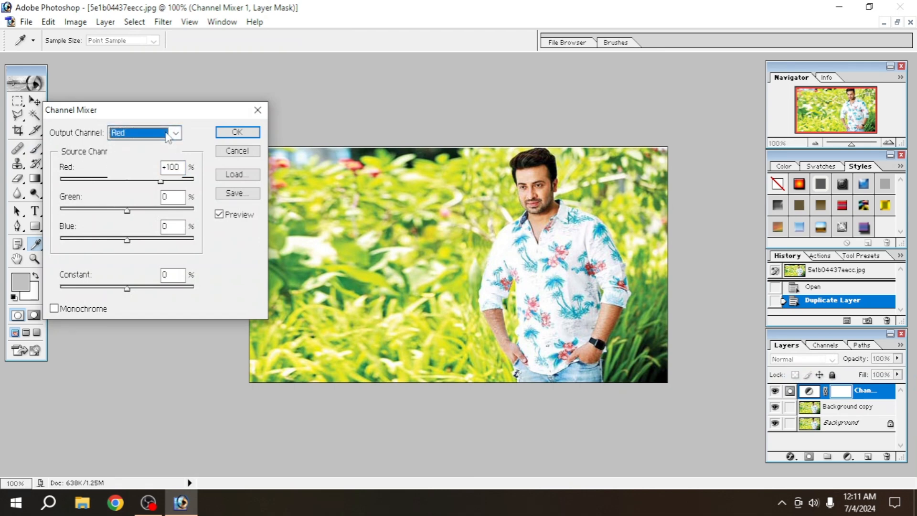
left_click(167, 135)
left_click(120, 146)
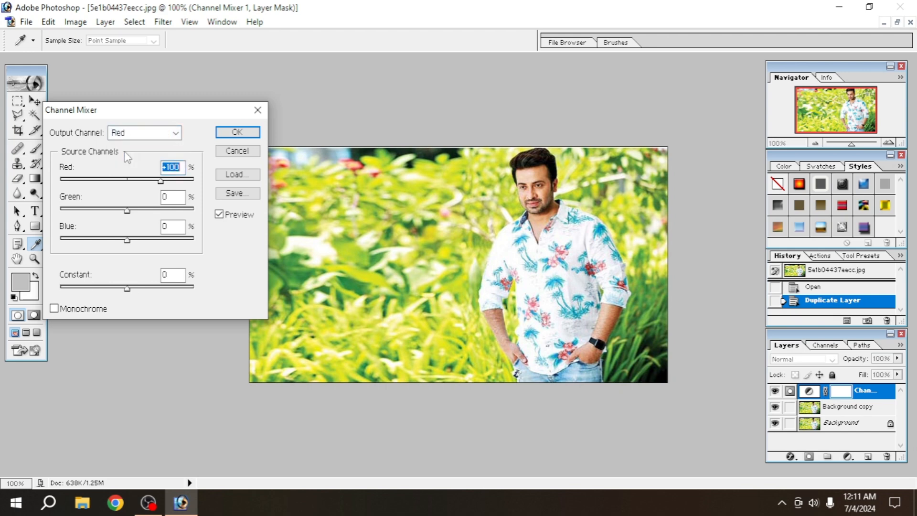
left_click(140, 135)
left_click(125, 151)
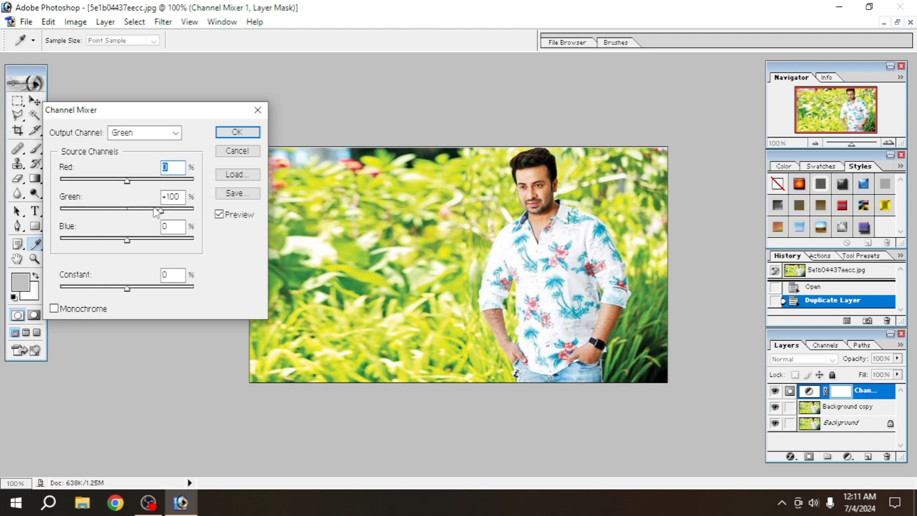
left_click_drag(159, 210, 128, 213)
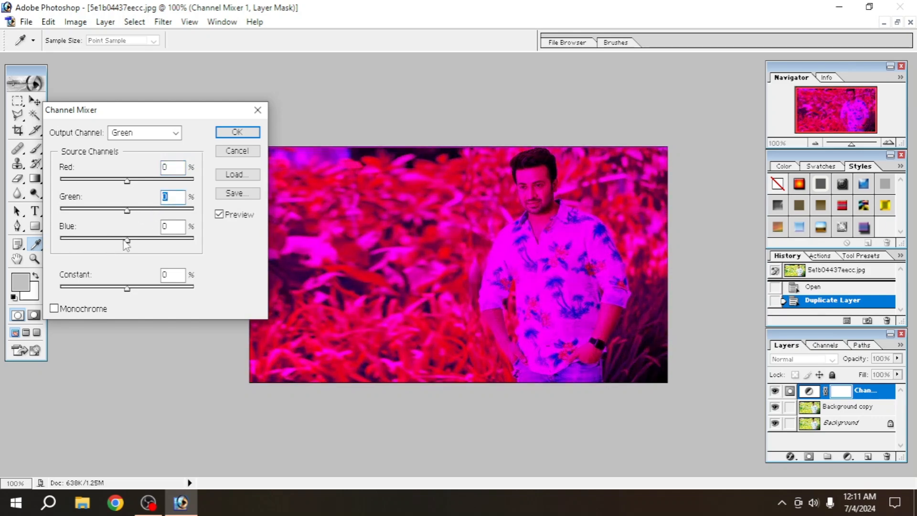
left_click_drag(127, 241, 161, 245)
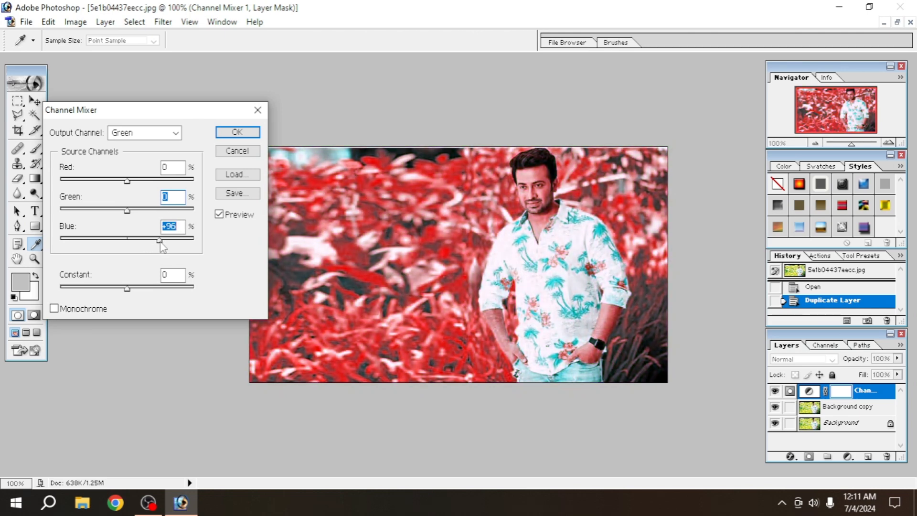
key("Return")
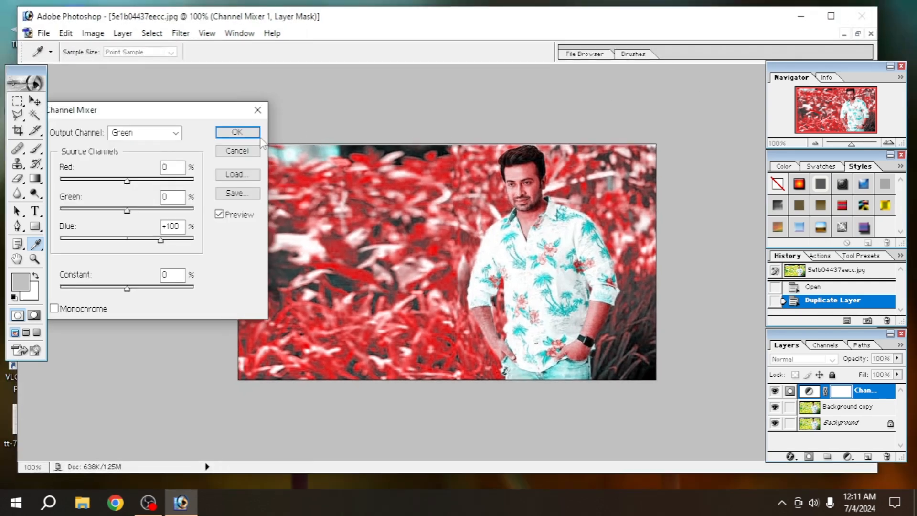
left_click(253, 134)
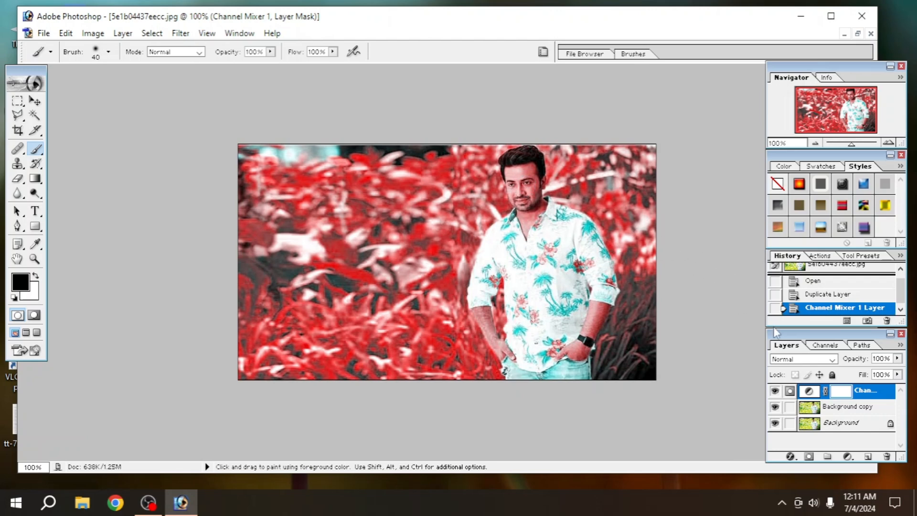
Add a mask to the Channel Mixer layer and set the brush diameter to 36 px.
left_click(809, 457)
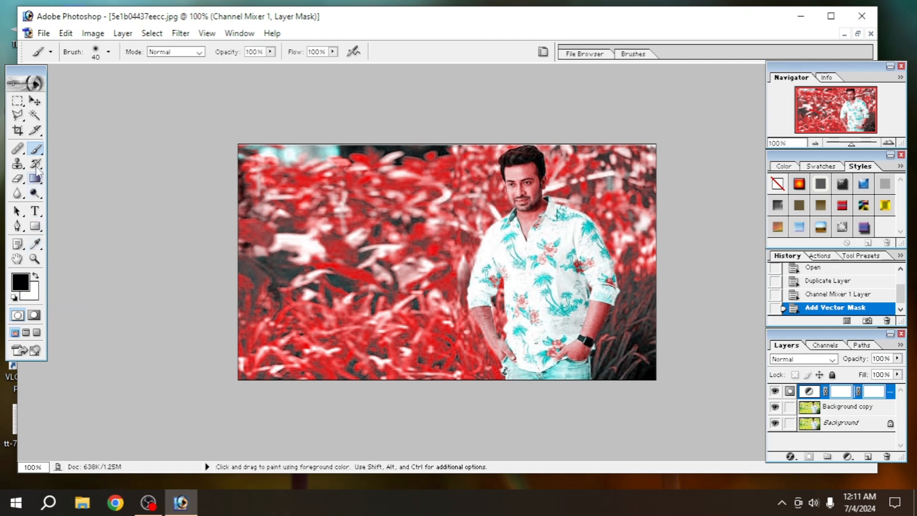
left_click(109, 51)
left_click_drag(51, 86, 54, 86)
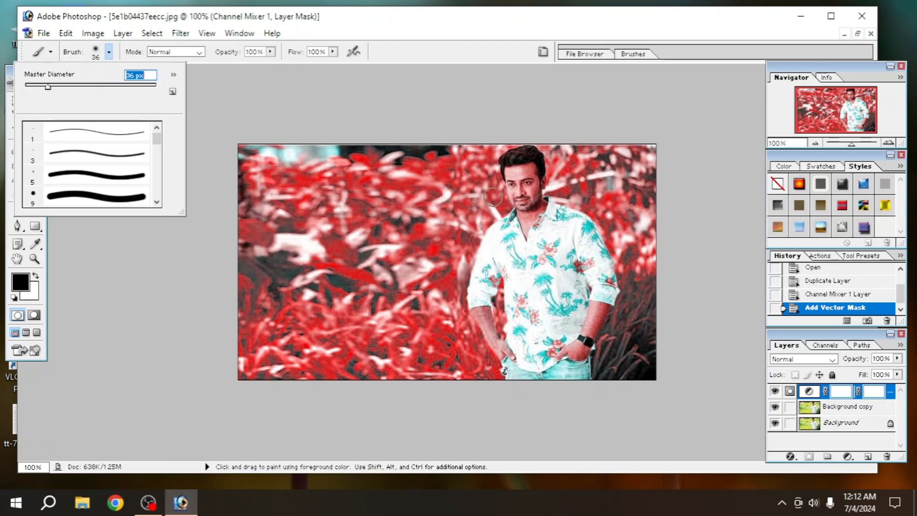
key("Return")
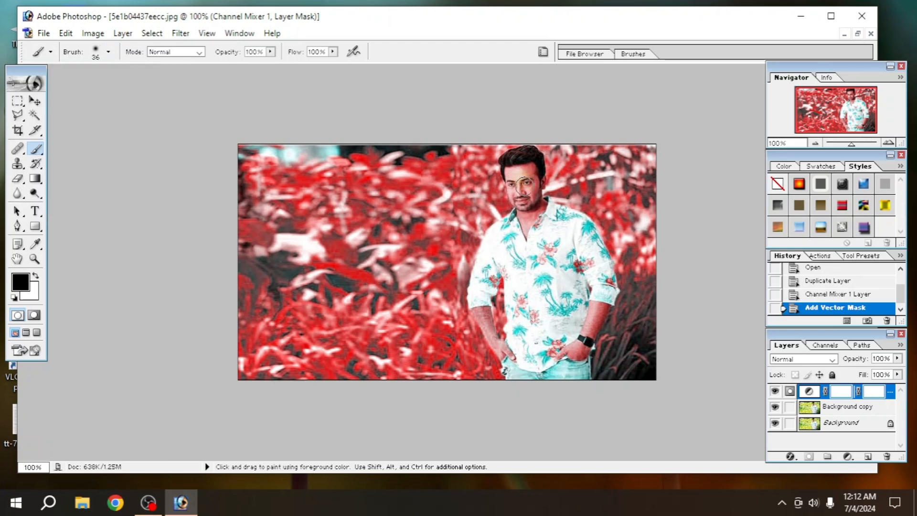
Paint the mask over the man's face, neck and forearms, shrinking the brush to 30 px.
mouse_move(524, 186)
left_mouse_down()
mouse_move(529, 172)
mouse_move(519, 172)
mouse_move(514, 201)
mouse_move(537, 177)
mouse_move(527, 220)
mouse_move(541, 203)
mouse_move(526, 230)
left_mouse_up()
left_click(526, 231)
mouse_move(599, 304)
left_mouse_down()
mouse_move(589, 332)
mouse_move(571, 348)
mouse_move(579, 349)
mouse_move(602, 300)
left_mouse_up()
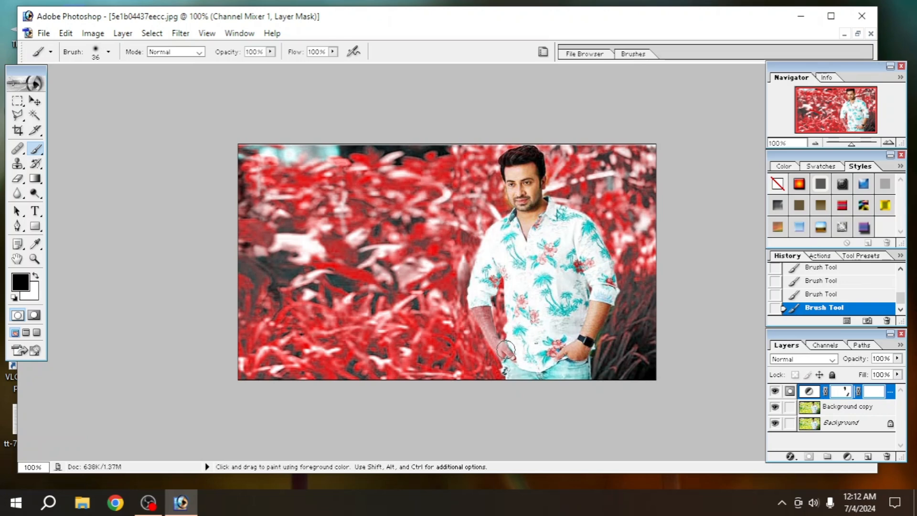
key("bracketleft")
left_click_drag(502, 350, 481, 311)
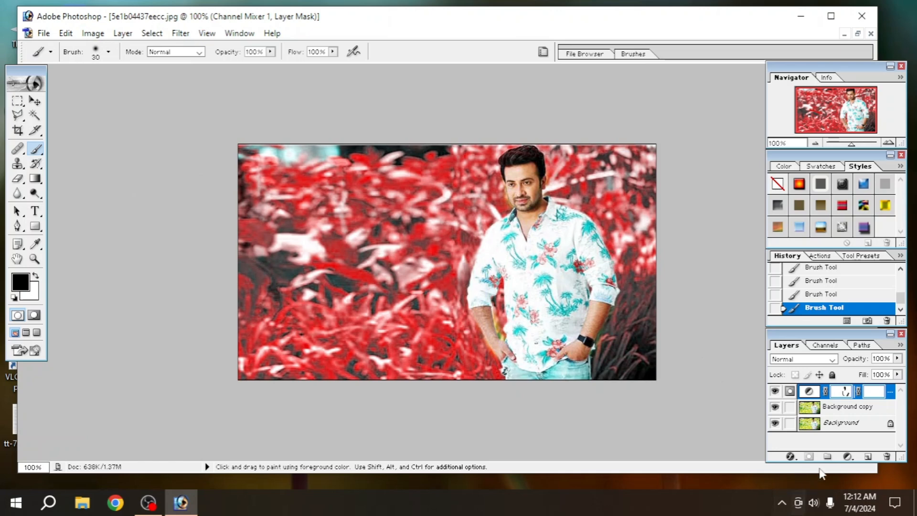
left_click(848, 458)
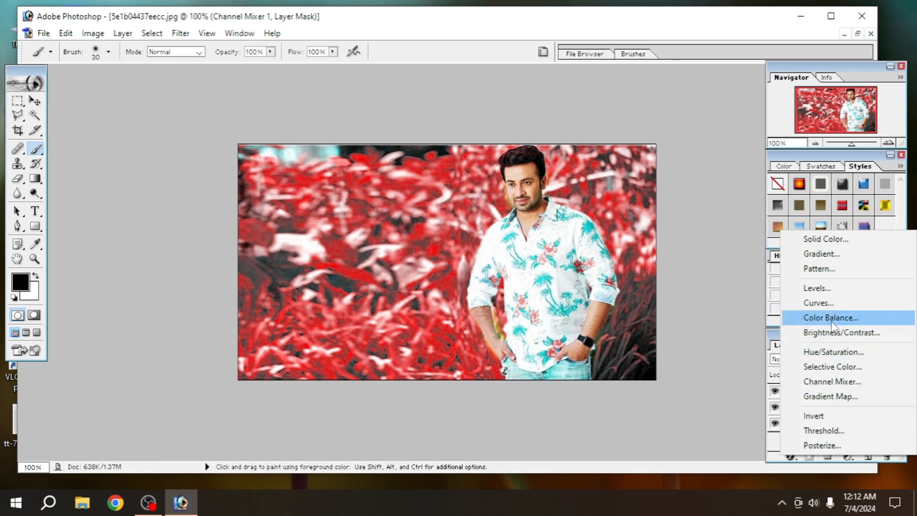
Add a Color Balance layer with shadows set to -6, -6, +4.
left_click(831, 317)
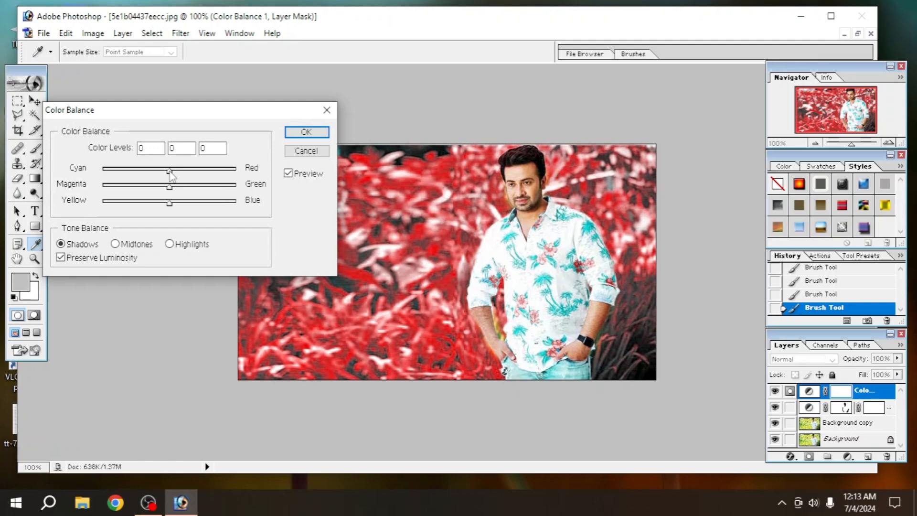
left_click_drag(169, 170, 166, 172)
left_click_drag(169, 185, 165, 186)
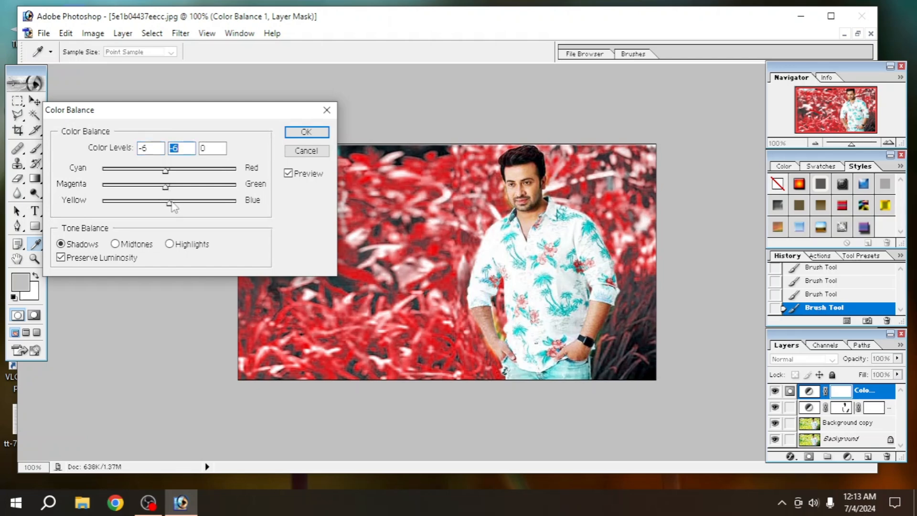
left_click_drag(171, 201, 174, 204)
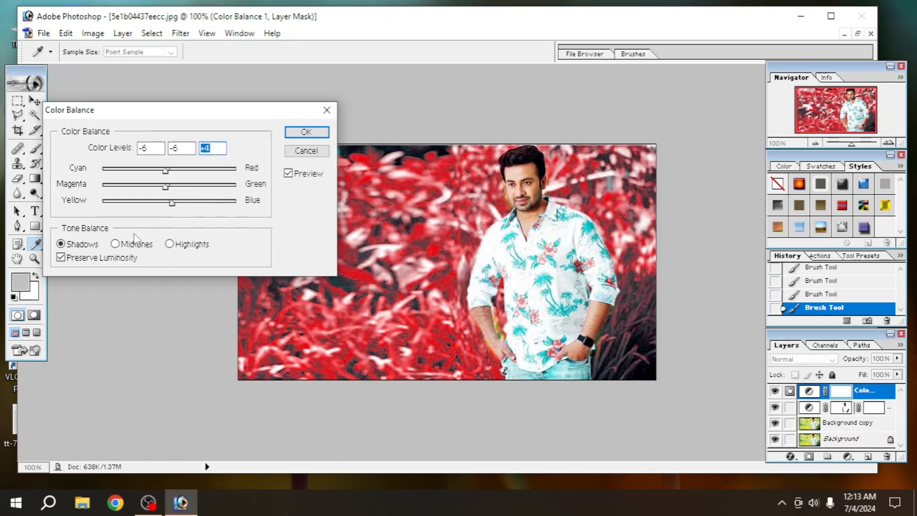
Set the Color Balance midtones to -11, -12, +5 and apply.
left_click(116, 245)
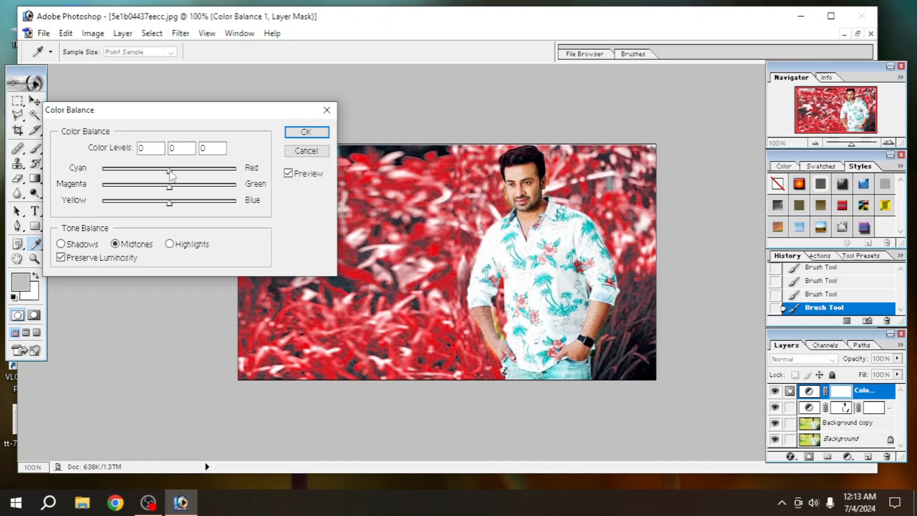
left_click_drag(169, 170, 163, 170)
left_click_drag(169, 187, 163, 187)
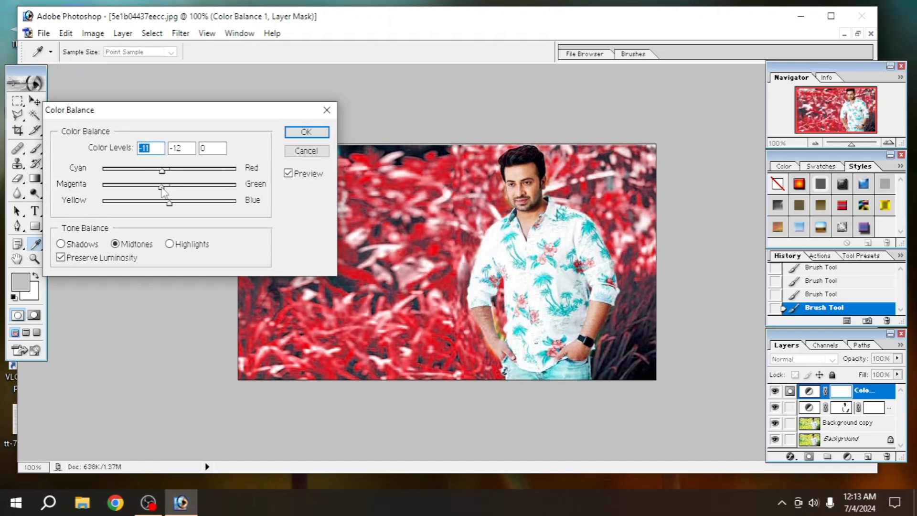
left_click(161, 187)
left_click_drag(168, 202, 173, 202)
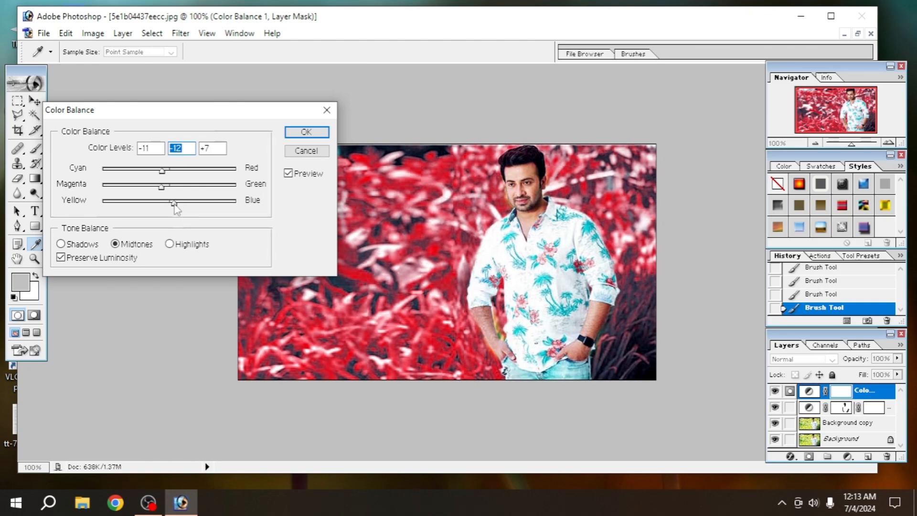
key("Return")
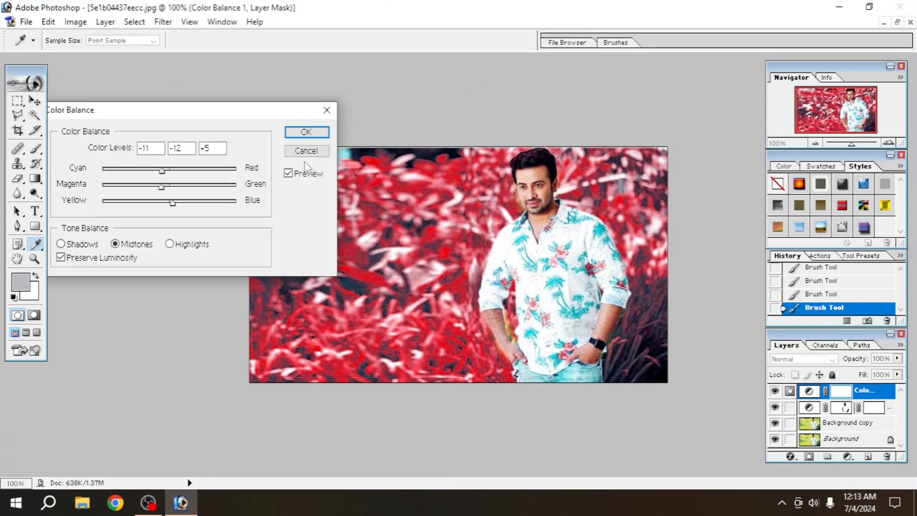
left_click(306, 133)
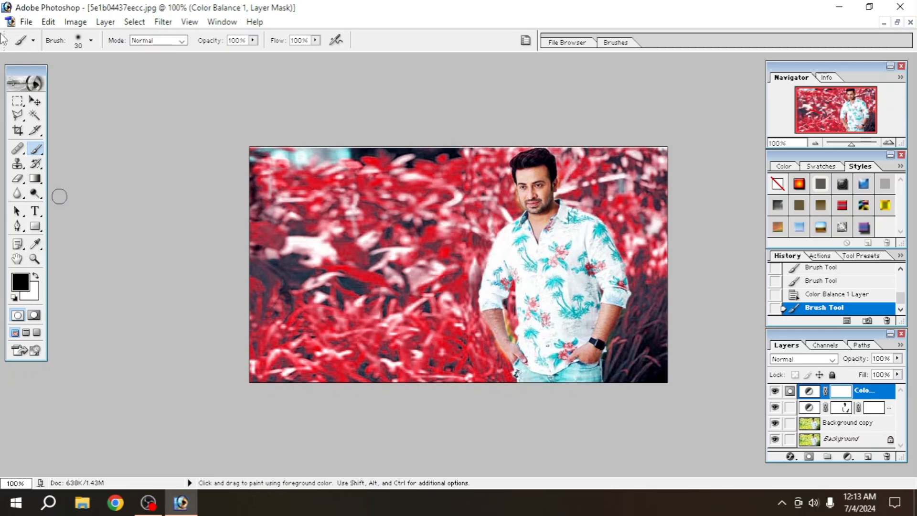
Add a Curves layer with the RGB curve lifted to about input 112, output 136.
left_click(848, 457)
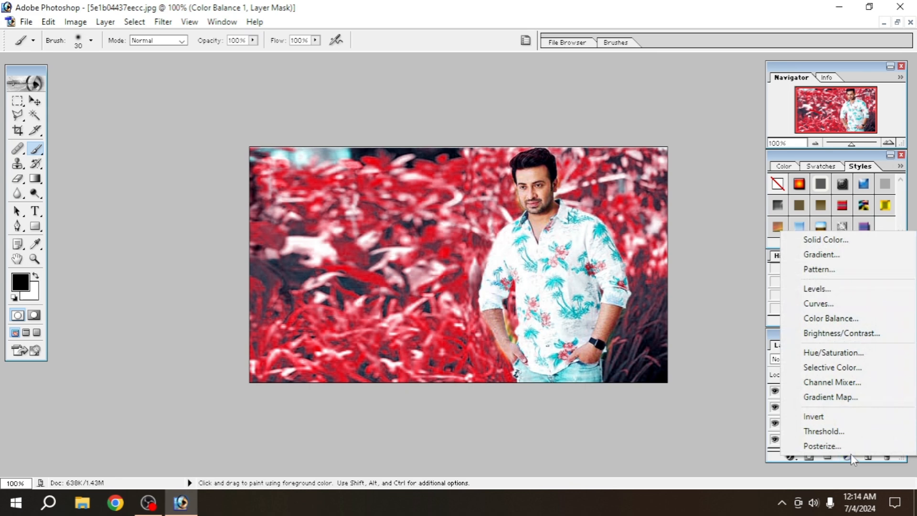
left_click(836, 304)
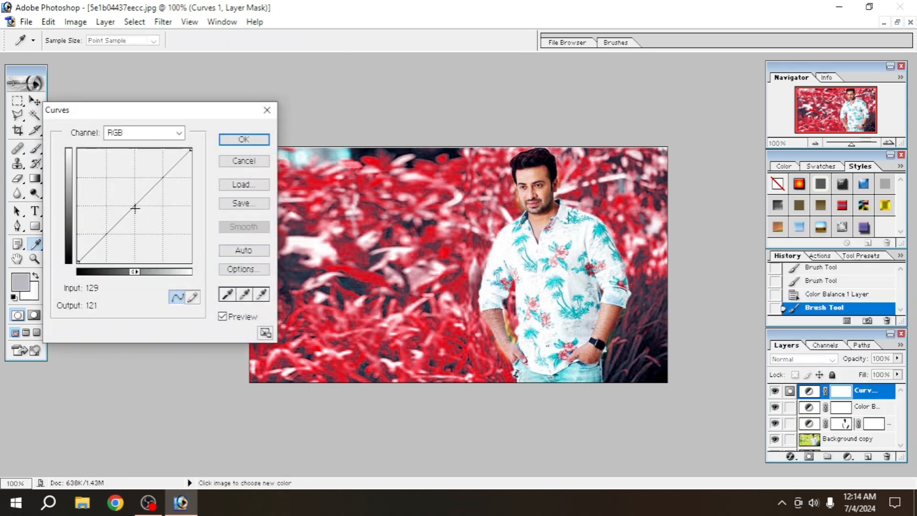
left_click_drag(136, 208, 128, 201)
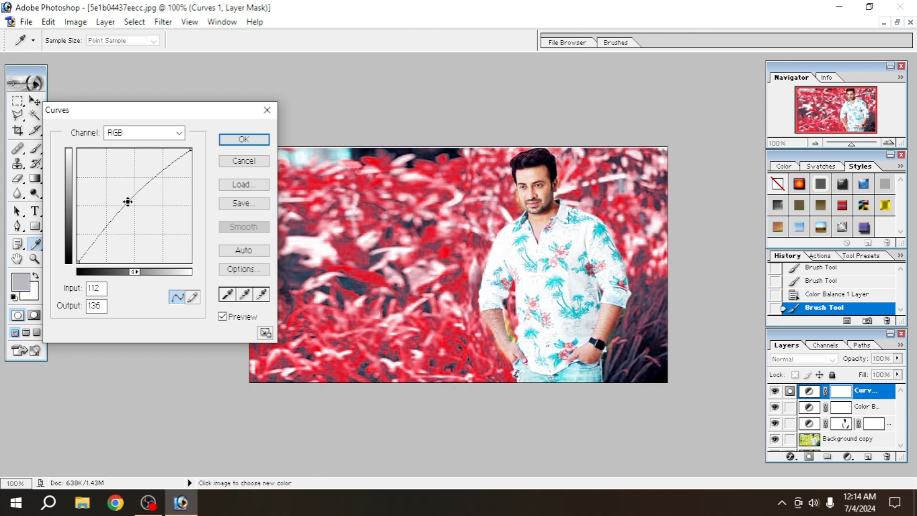
left_click(227, 143)
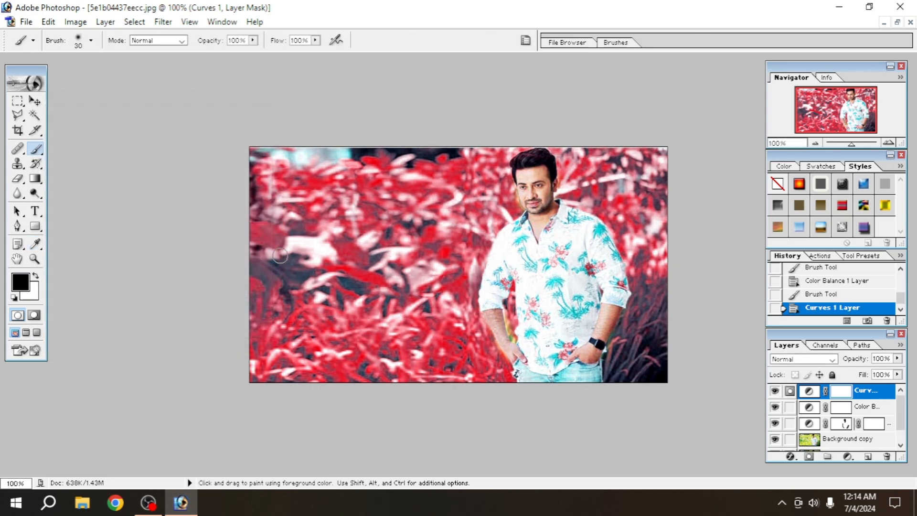